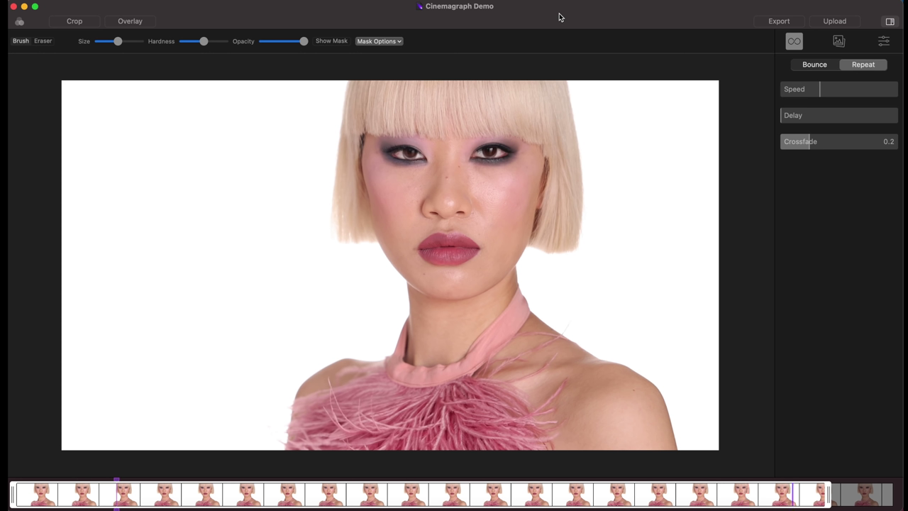
Enlarge the mask brush and paint motion over the centre and left part of the pink feather top.
mouse_move(12, 490)
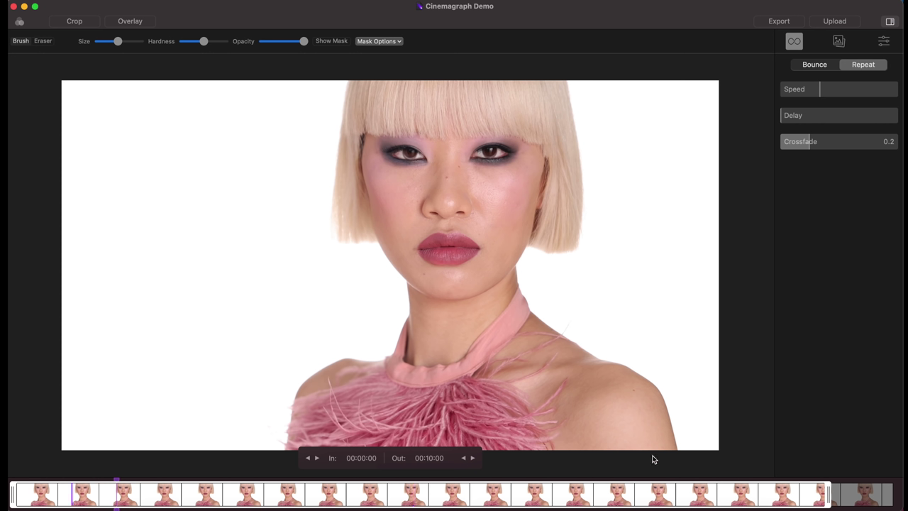
click(18, 42)
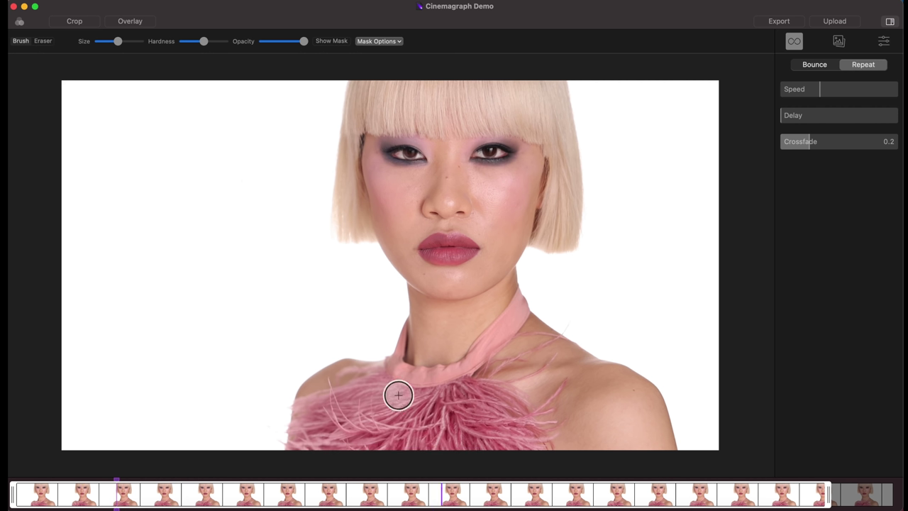
key(bracketright)
key(bracketright)
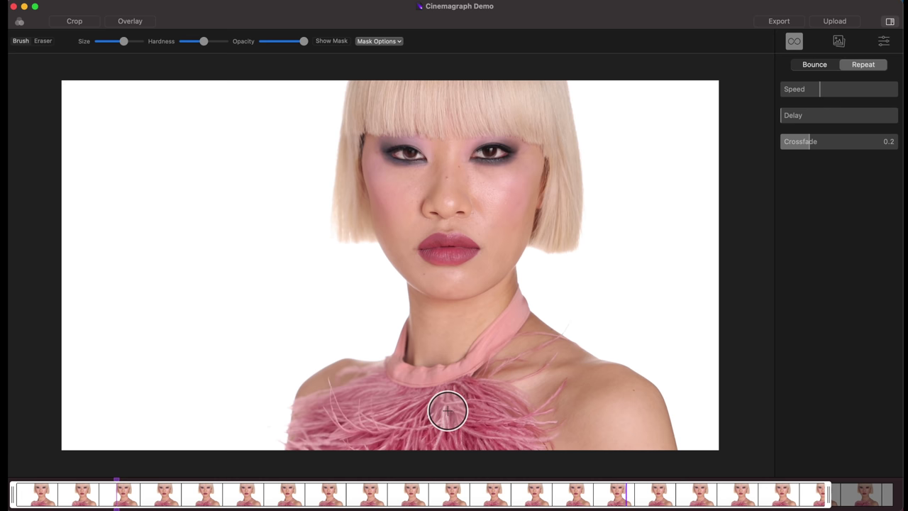
drag(448, 411, 405, 415)
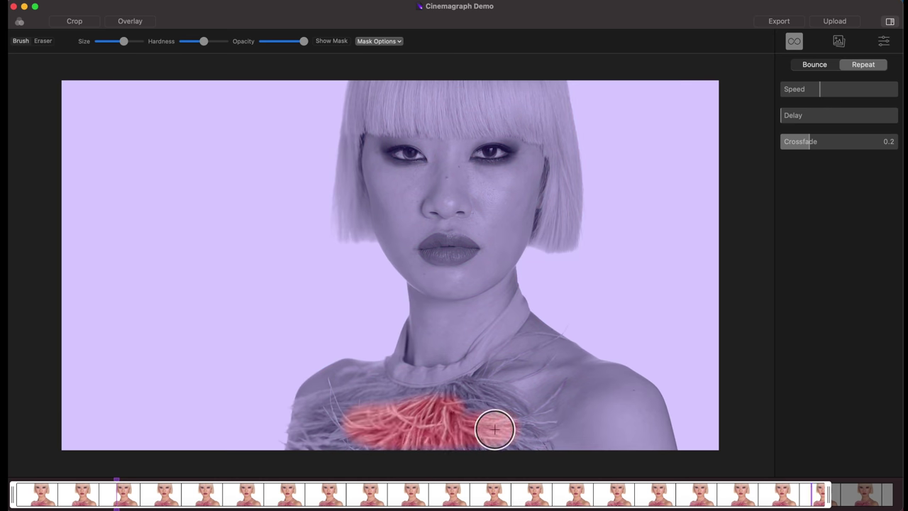
mouse_move(353, 442)
mouse_down()
mouse_move(276, 444)
mouse_move(430, 437)
mouse_move(306, 429)
mouse_move(305, 411)
mouse_move(340, 411)
mouse_move(413, 420)
mouse_move(280, 430)
mouse_move(325, 430)
mouse_up()
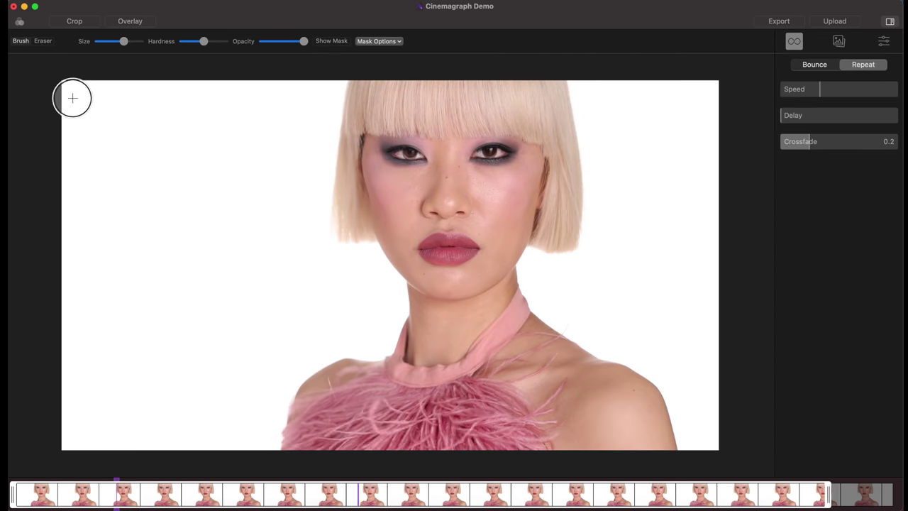
Erase mask spill beside the top's left edge, and brush the mask over the right side and upper edge of the feathers.
click(43, 41)
drag(284, 386, 282, 467)
click(20, 43)
mouse_move(558, 439)
mouse_down()
mouse_move(413, 430)
mouse_move(536, 439)
mouse_move(548, 435)
mouse_move(538, 430)
mouse_move(543, 410)
mouse_up()
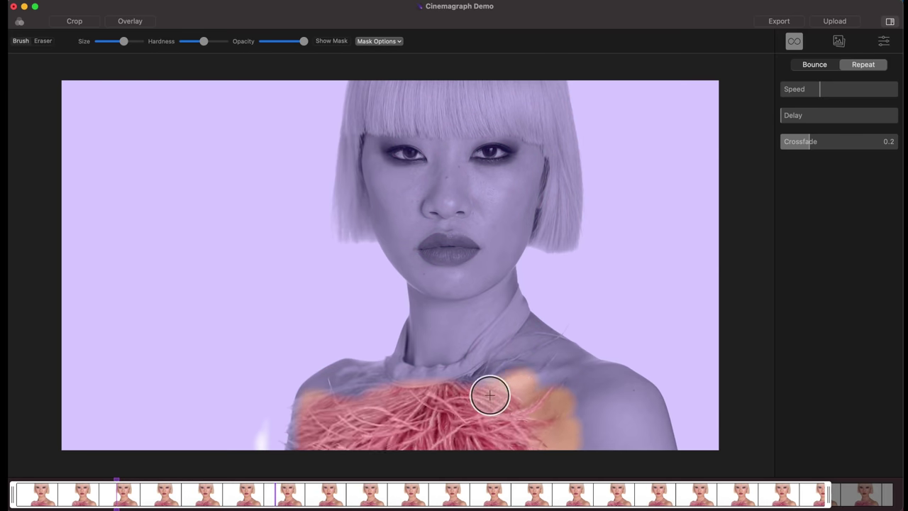
drag(546, 400, 549, 392)
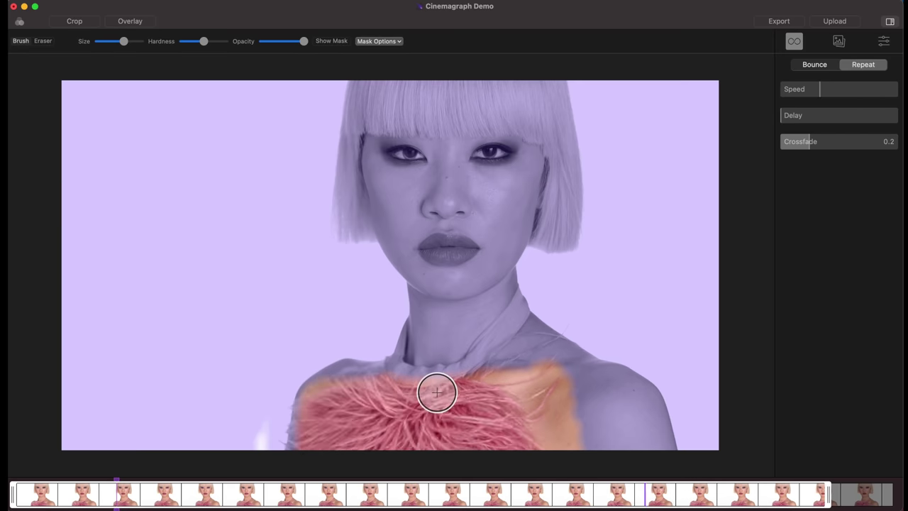
drag(440, 388, 407, 397)
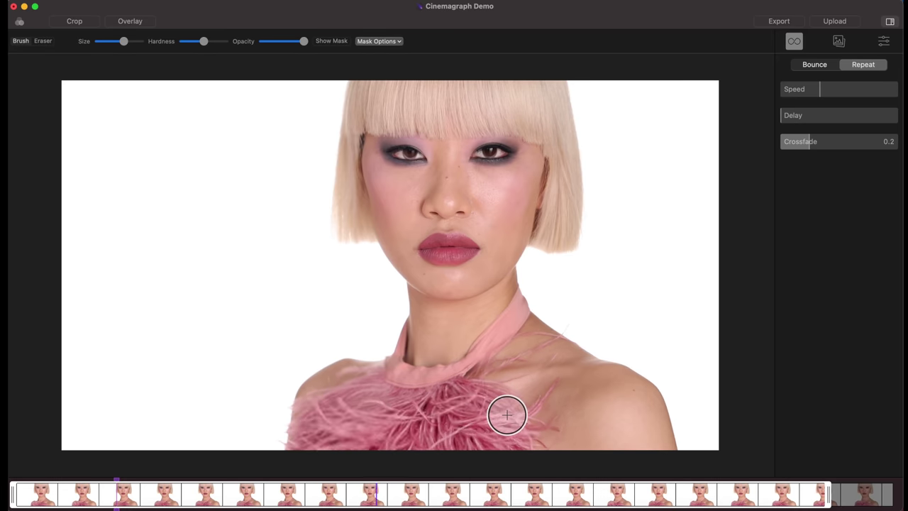
Brush the mask over the lower neckband and erase the mask spill along the neck's left edge.
mouse_move(385, 357)
mouse_down()
mouse_move(397, 343)
mouse_move(426, 361)
mouse_up()
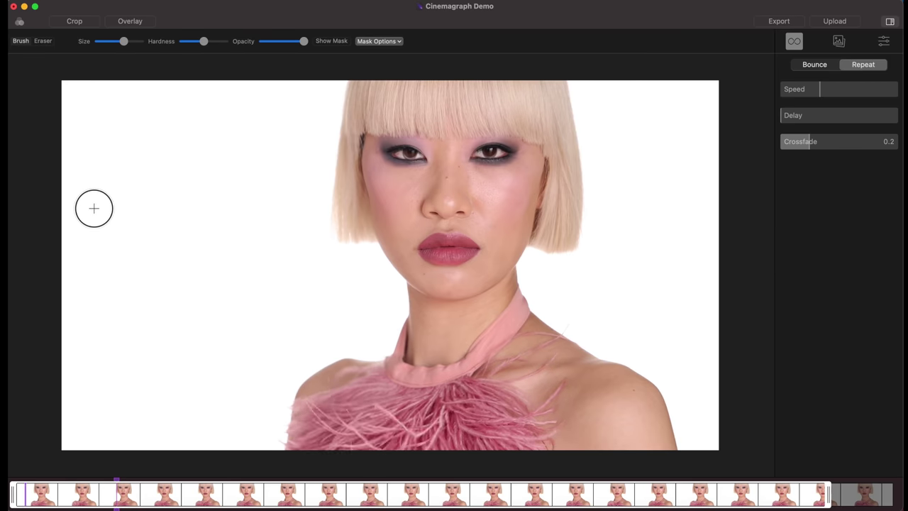
click(42, 41)
drag(402, 334, 401, 310)
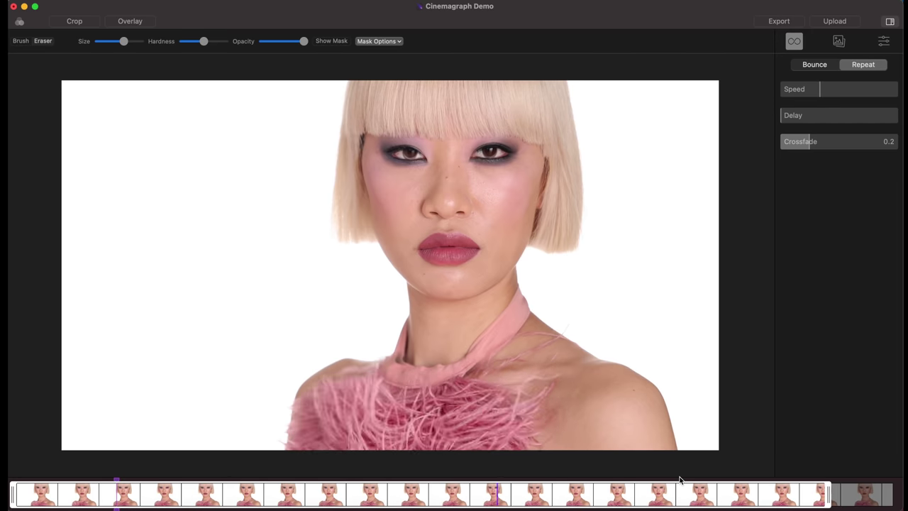
Trim the loop on the timeline to an in point of 00:05:12 and an out point of 00:08:23.
mouse_move(681, 486)
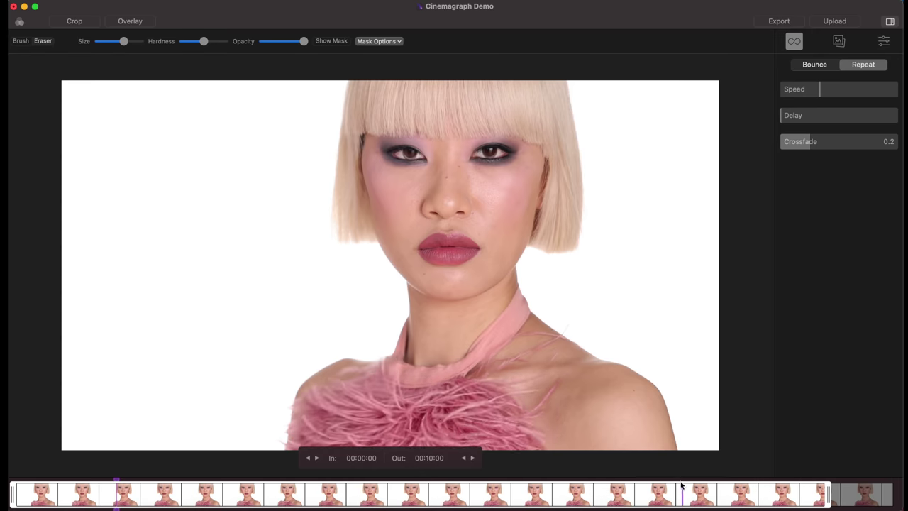
drag(17, 498, 64, 499)
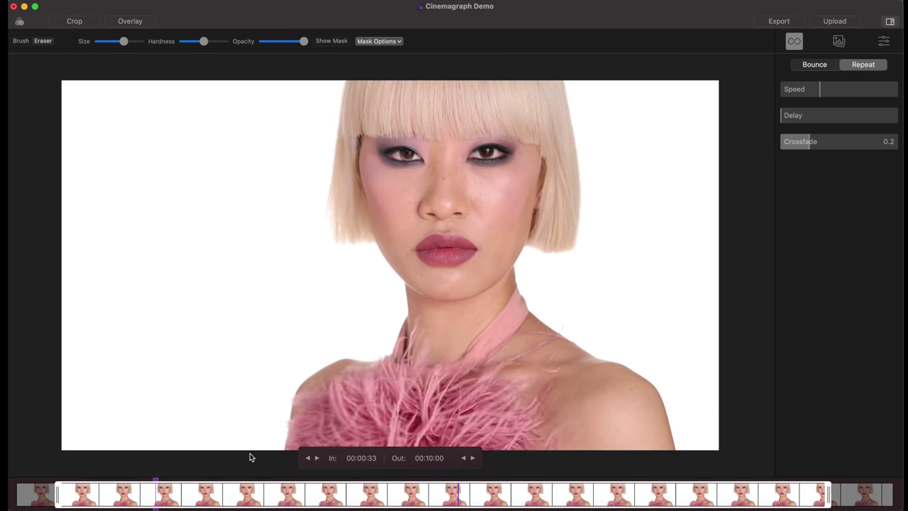
drag(57, 498, 451, 498)
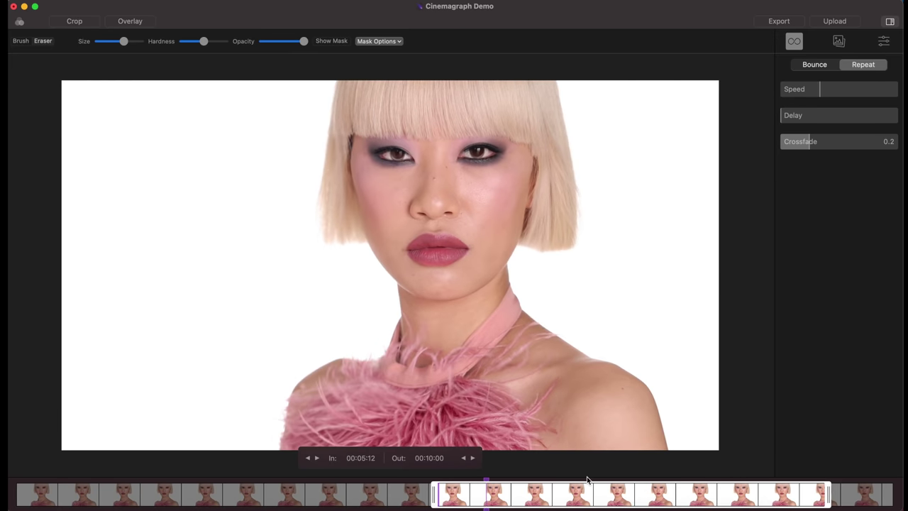
drag(829, 494, 699, 491)
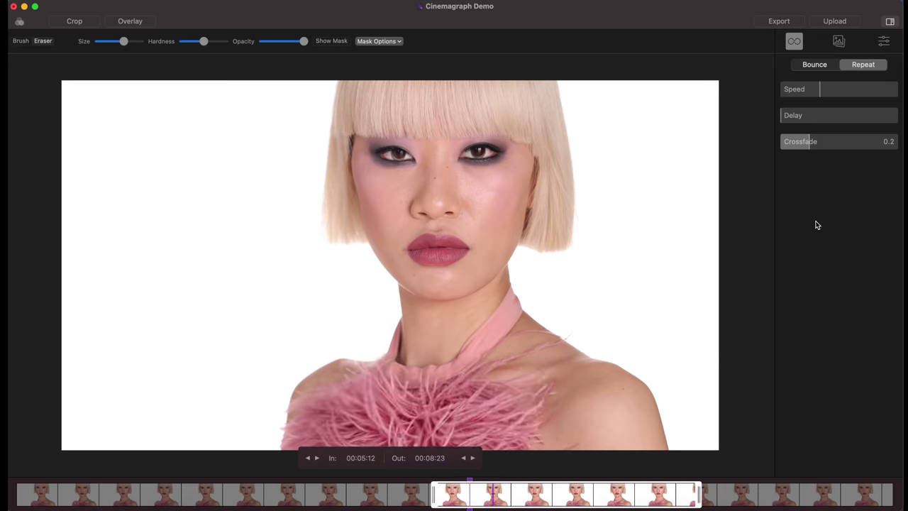
Switch the loop to Bounce at speed 0.5 and shorten its out point to 00:08:10.
drag(822, 99, 815, 99)
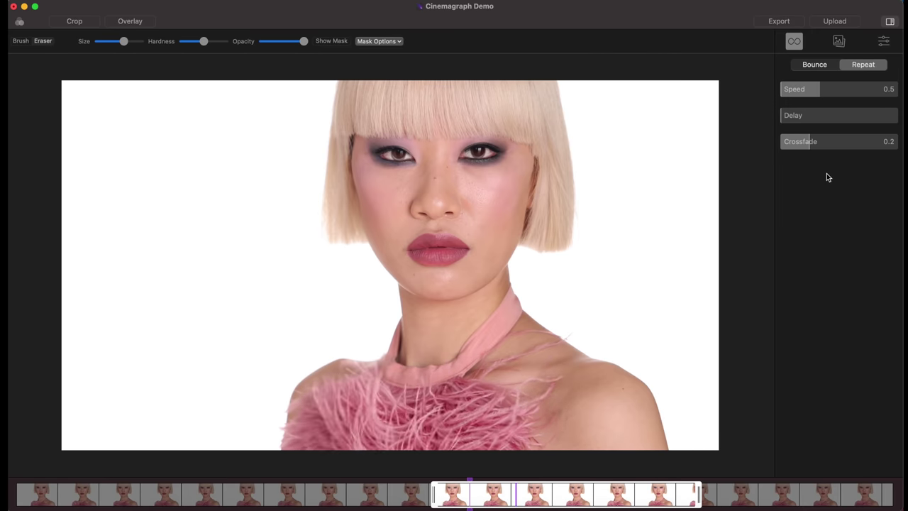
mouse_move(454, 470)
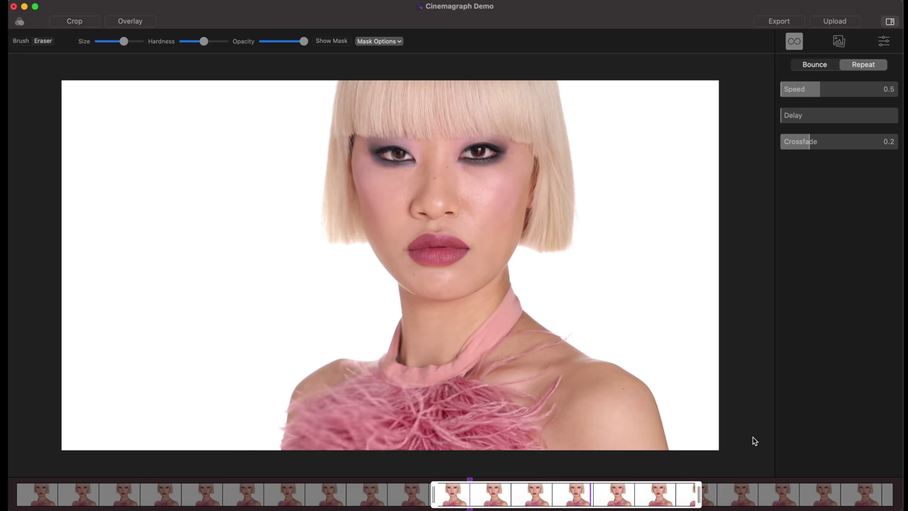
click(815, 66)
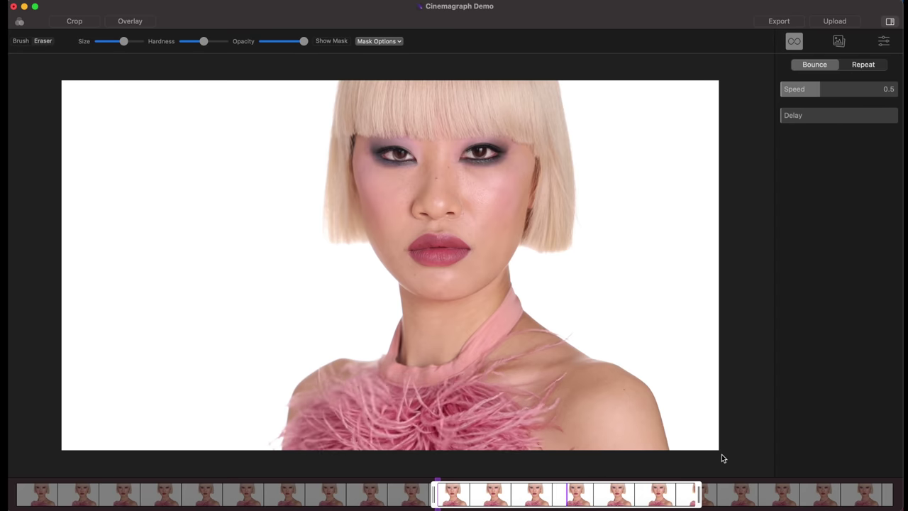
mouse_move(701, 493)
drag(701, 492, 695, 493)
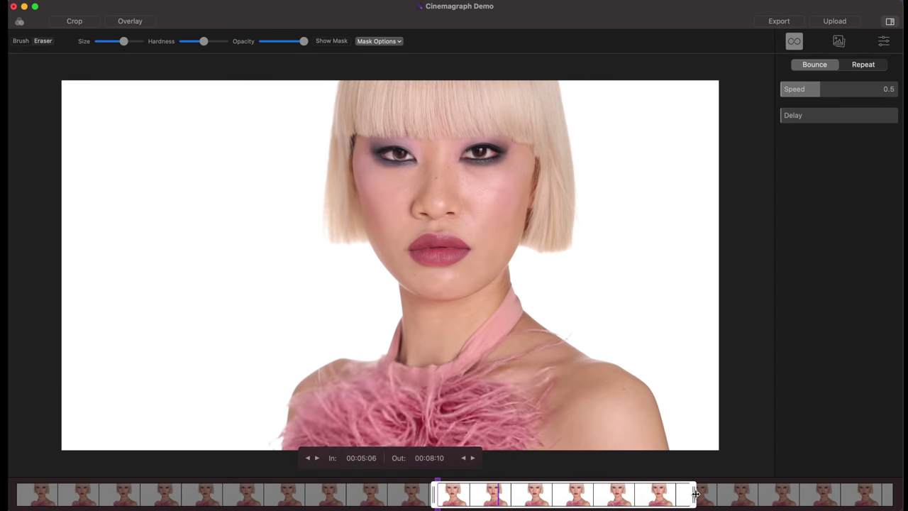
Brush the mask over the left side of the feathers, the left shoulder and the white background next to them.
click(21, 41)
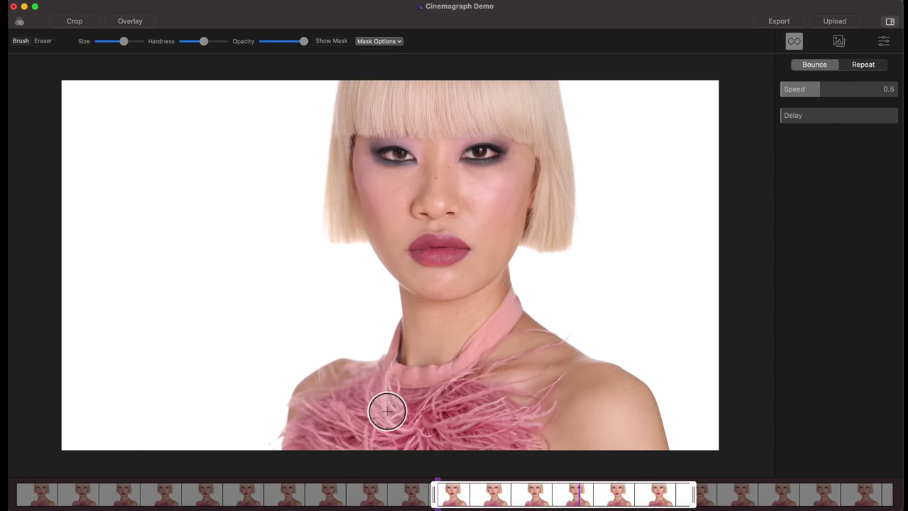
drag(386, 411, 343, 391)
drag(303, 418, 296, 388)
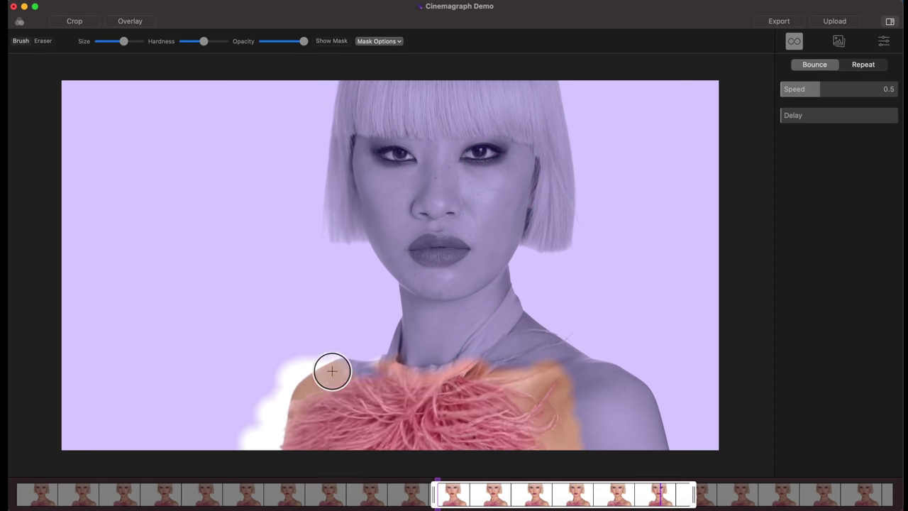
mouse_move(354, 369)
mouse_down()
mouse_move(372, 383)
mouse_move(329, 357)
mouse_move(393, 406)
mouse_move(374, 398)
mouse_move(535, 402)
mouse_move(260, 434)
mouse_up()
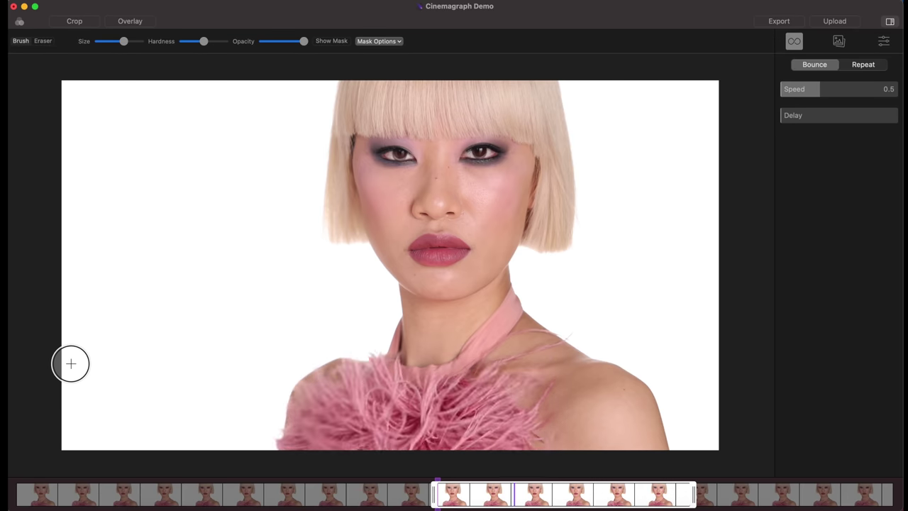
Brush the mask over the left and right sides of the blonde hair so they move.
mouse_move(539, 247)
mouse_down()
mouse_move(555, 195)
mouse_move(573, 188)
mouse_move(573, 126)
mouse_move(578, 139)
mouse_up()
mouse_move(311, 238)
mouse_down()
mouse_move(317, 229)
mouse_move(347, 257)
mouse_move(336, 225)
mouse_move(351, 254)
mouse_move(319, 97)
mouse_move(305, 86)
mouse_up()
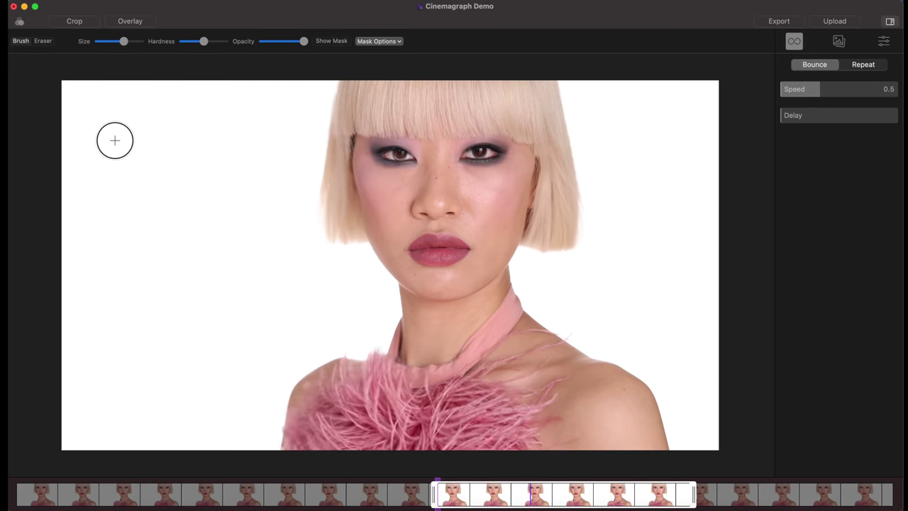
mouse_move(322, 110)
mouse_down()
mouse_move(331, 105)
mouse_move(336, 116)
mouse_move(330, 128)
mouse_up()
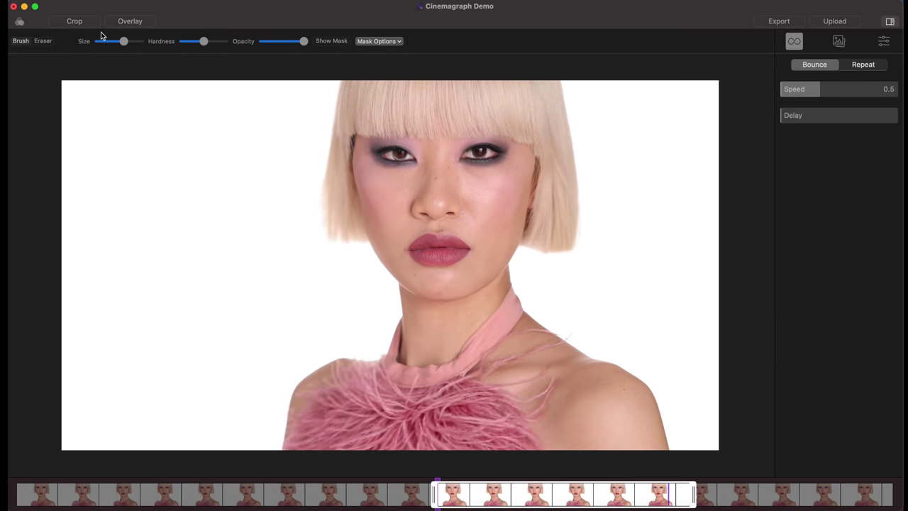
Reduce the opacity to about half and erase the mask along the outside of the hair's right side.
click(285, 40)
click(43, 41)
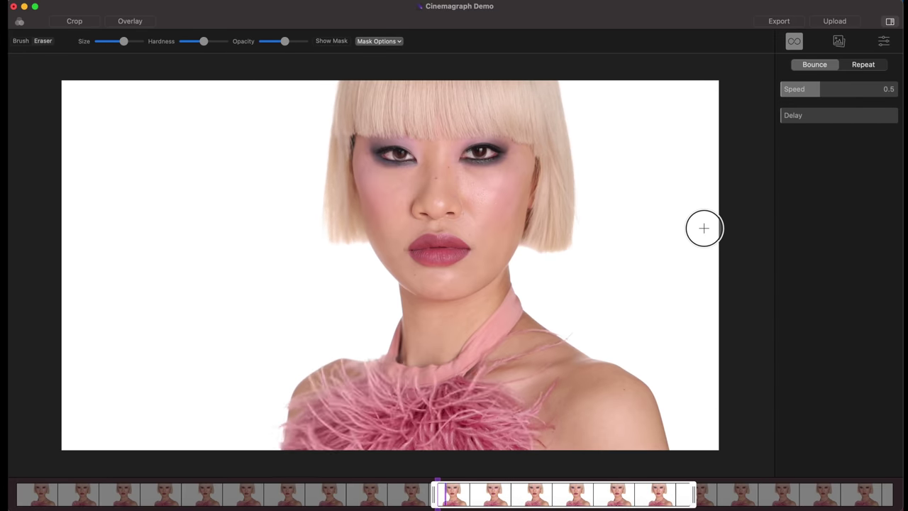
drag(637, 241, 602, 159)
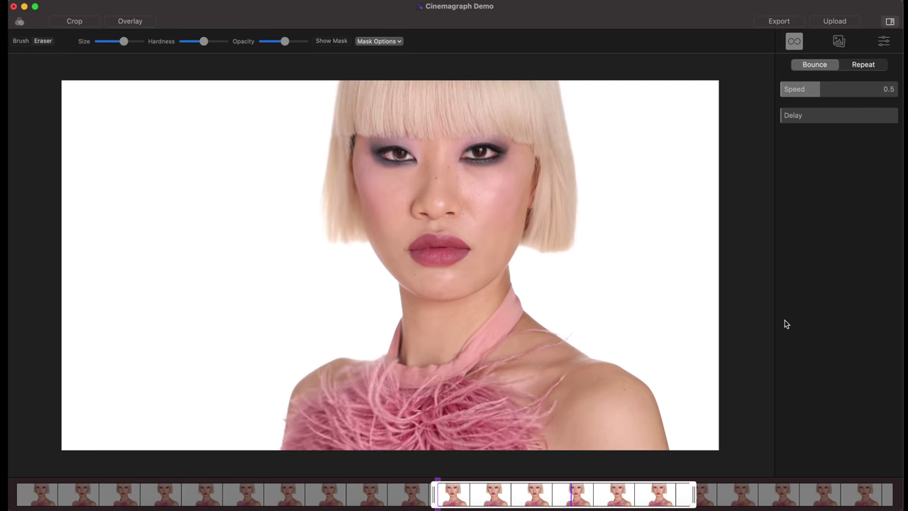
Shrink the brush, restore full opacity and repaint the right hair edge while checking the mask overlay.
click(20, 40)
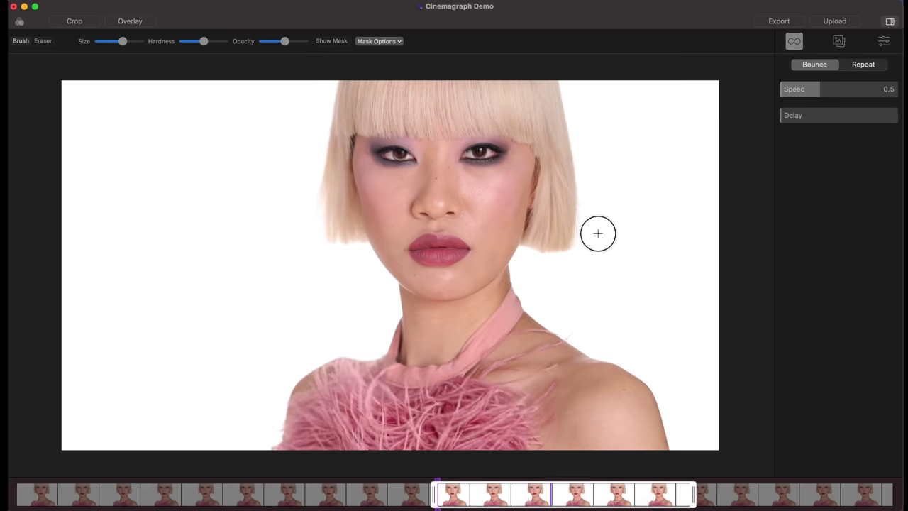
key(bracketleft)
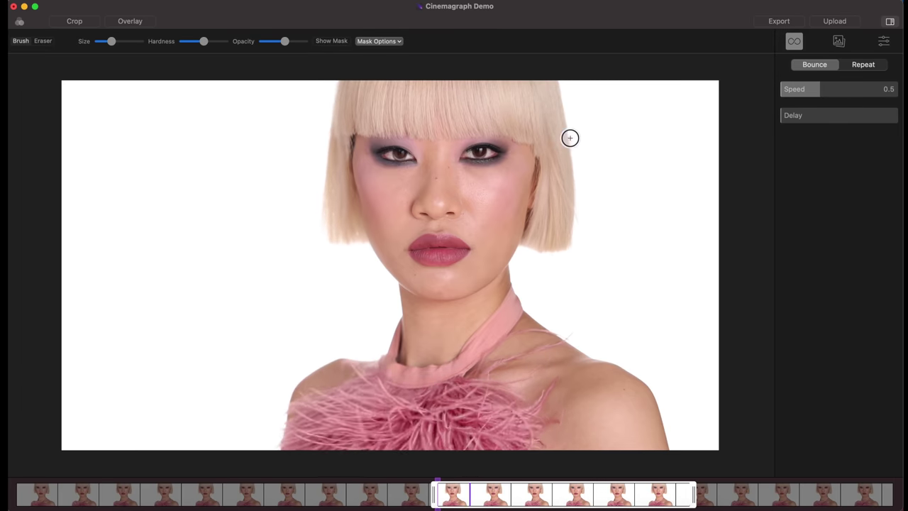
key(m)
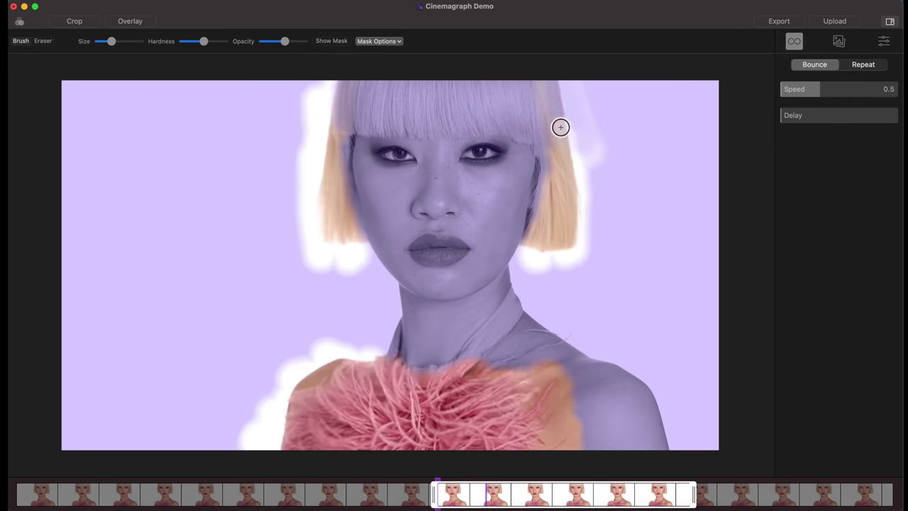
key(m)
drag(284, 41, 305, 41)
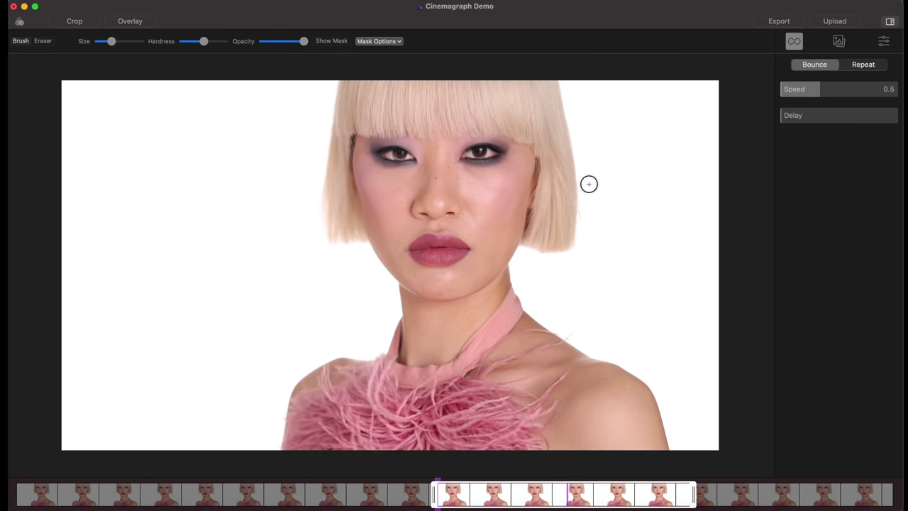
key(m)
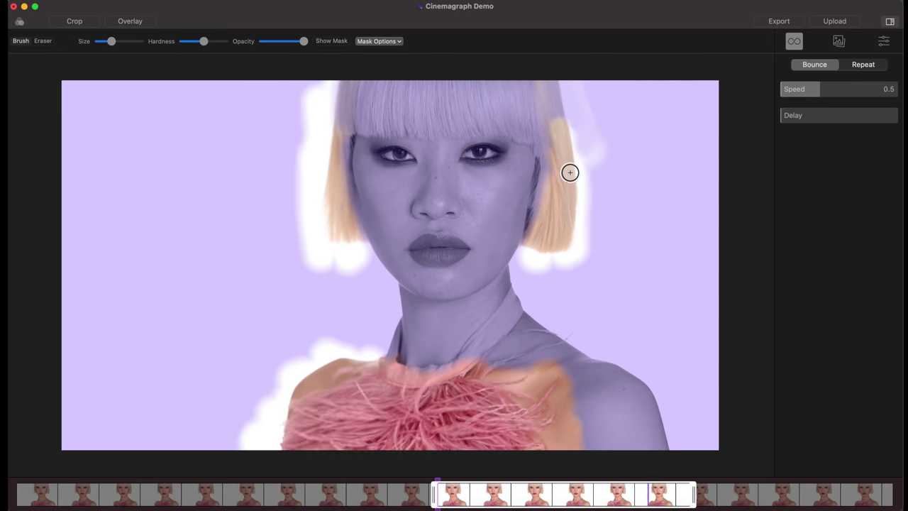
key(m)
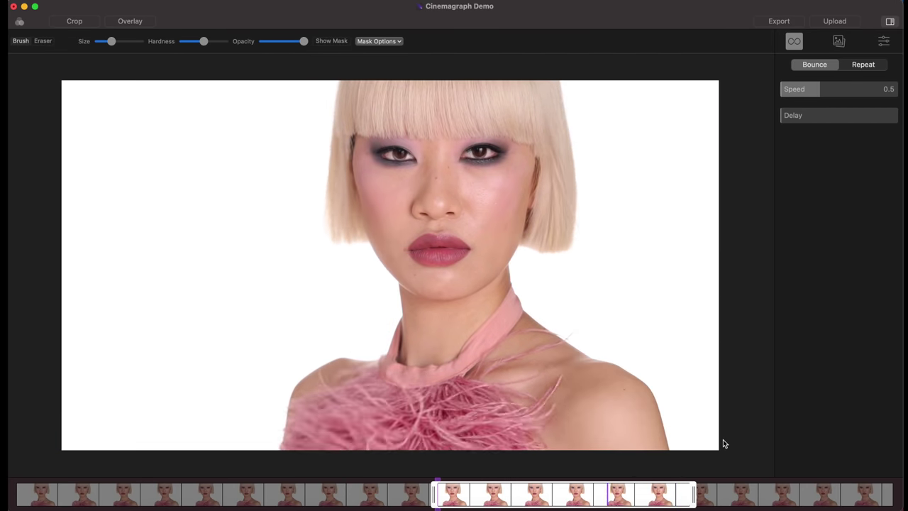
key(m)
key(m)
Try starting the loop at 00:06:08, undo that, and extend the out point toward the clip's end.
drag(433, 494, 522, 495)
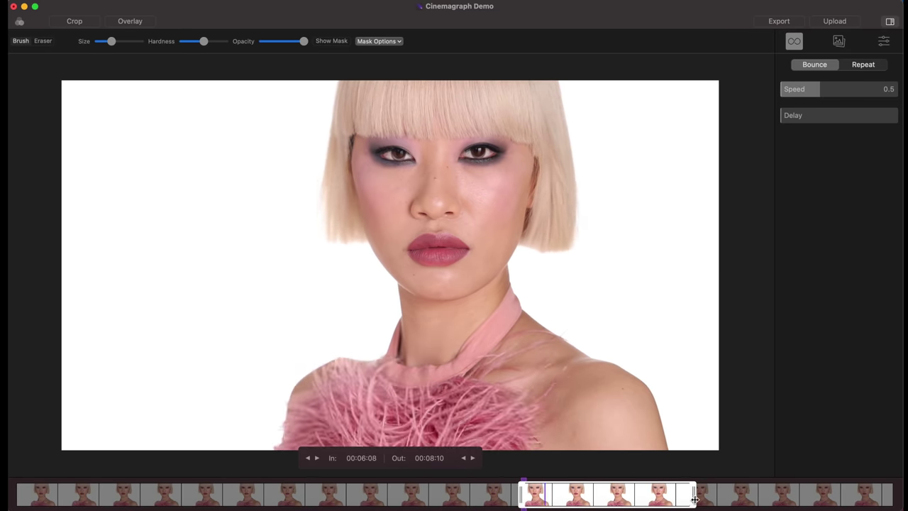
key(super+z)
Check the painted areas with the mask overlay and return from the Eraser to the Brush.
key(e)
key(m)
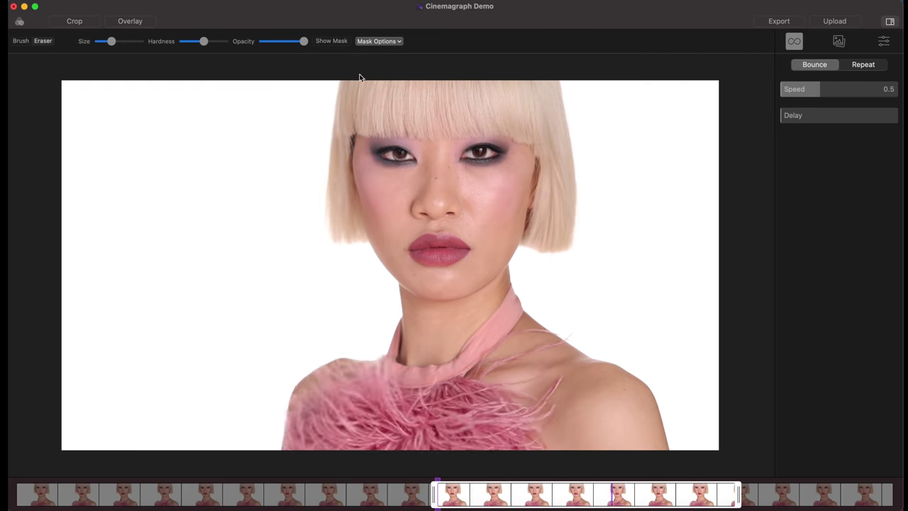
key(m)
key(m)
key(b)
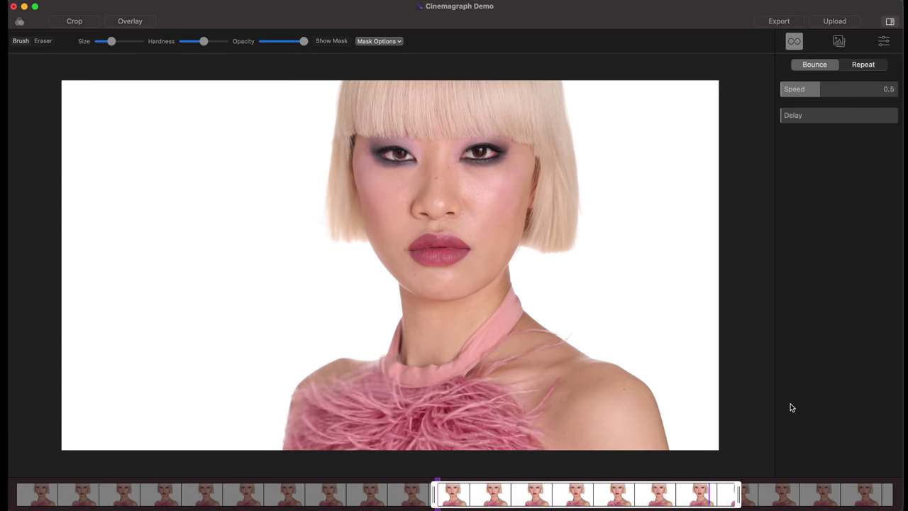
Try raising the exposure to 0.1 in the color adjustments and return to the still image settings.
click(844, 44)
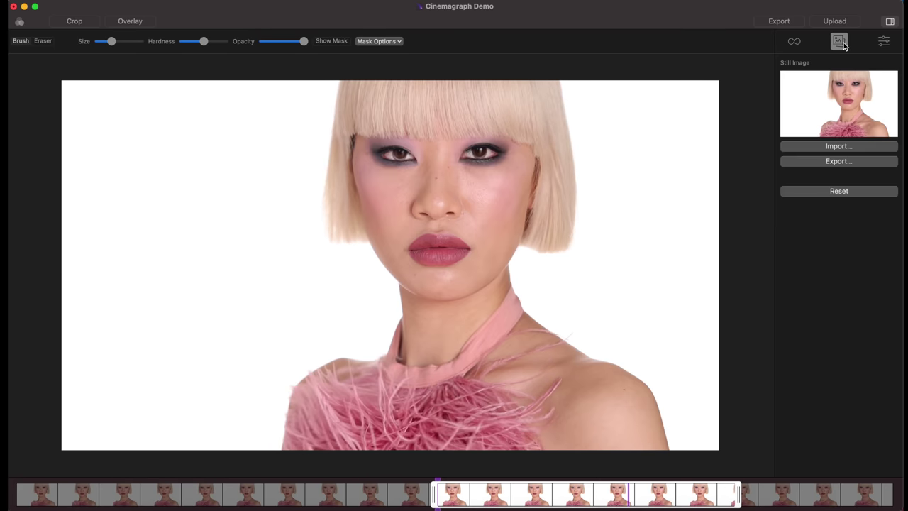
click(884, 41)
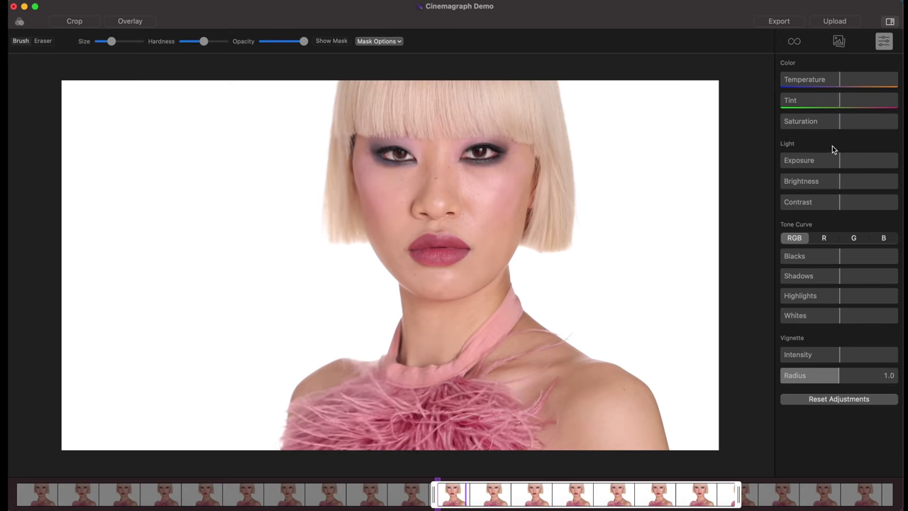
drag(842, 167, 843, 165)
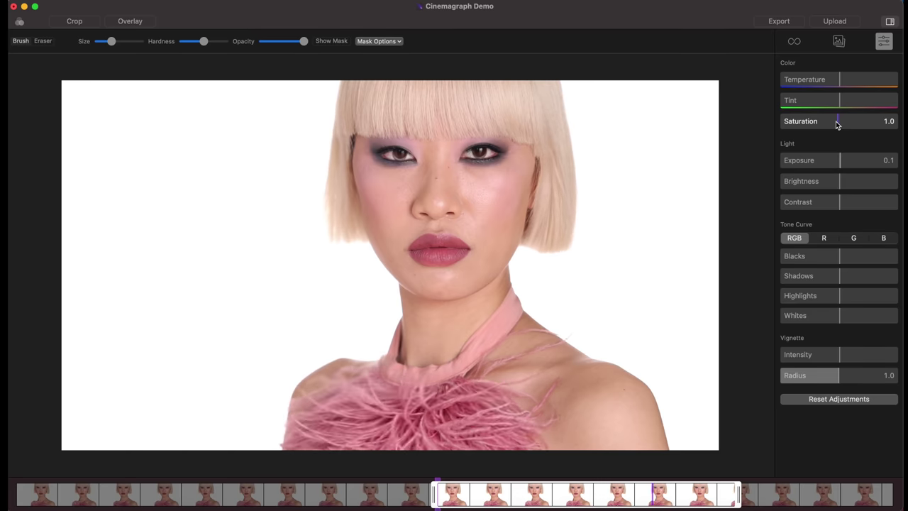
click(845, 42)
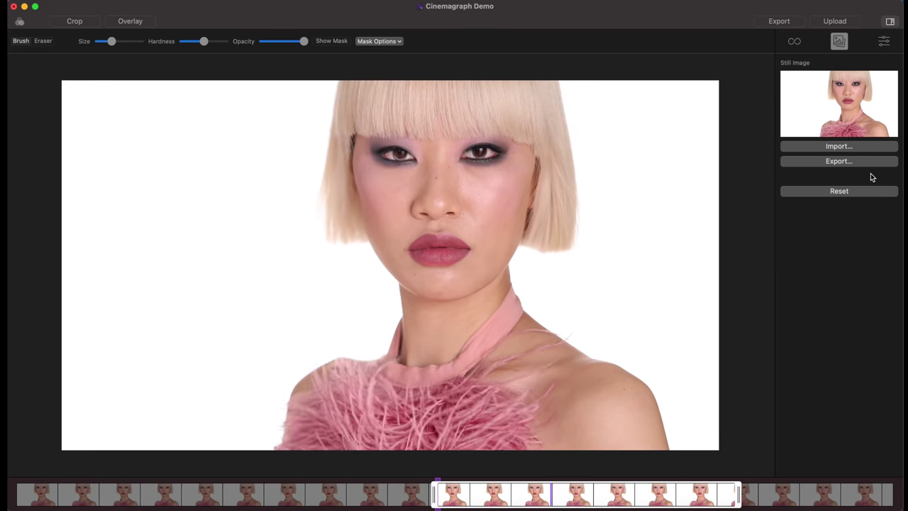
Try a different still frame by moving the still image marker to around the middle of the selected loop range.
mouse_move(615, 487)
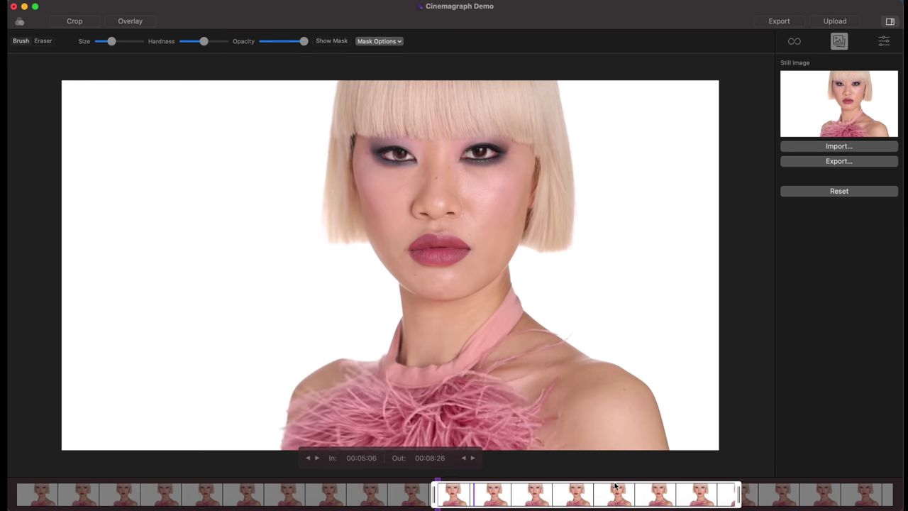
click(541, 494)
drag(437, 480, 605, 488)
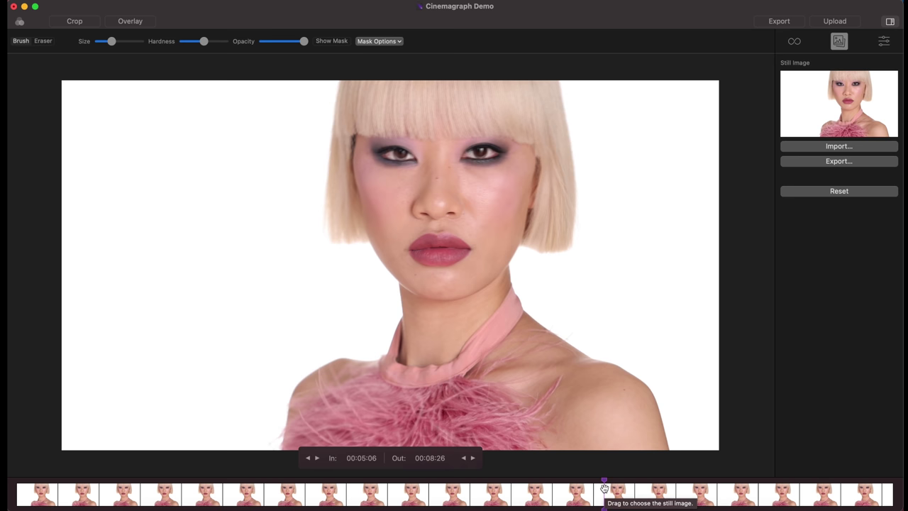
mouse_move(604, 497)
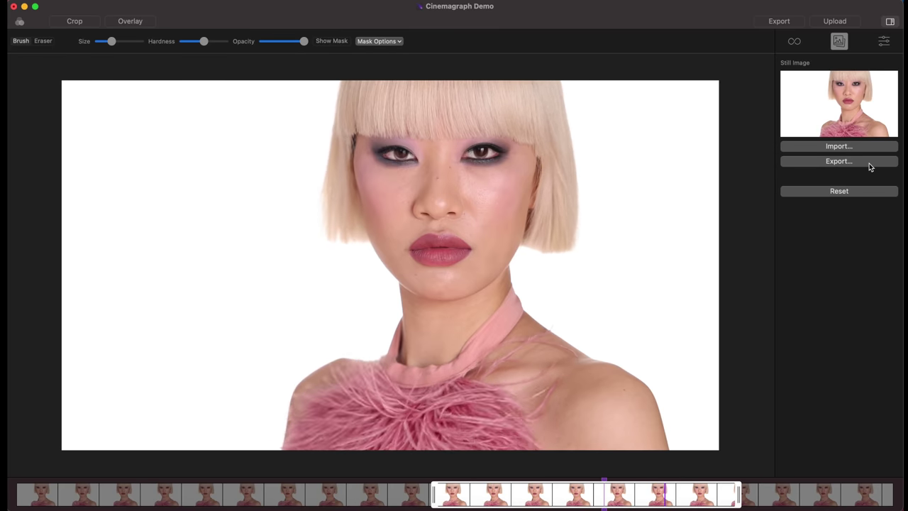
Import Still Image1.png as the still image and reset the still to the original video frame.
click(824, 148)
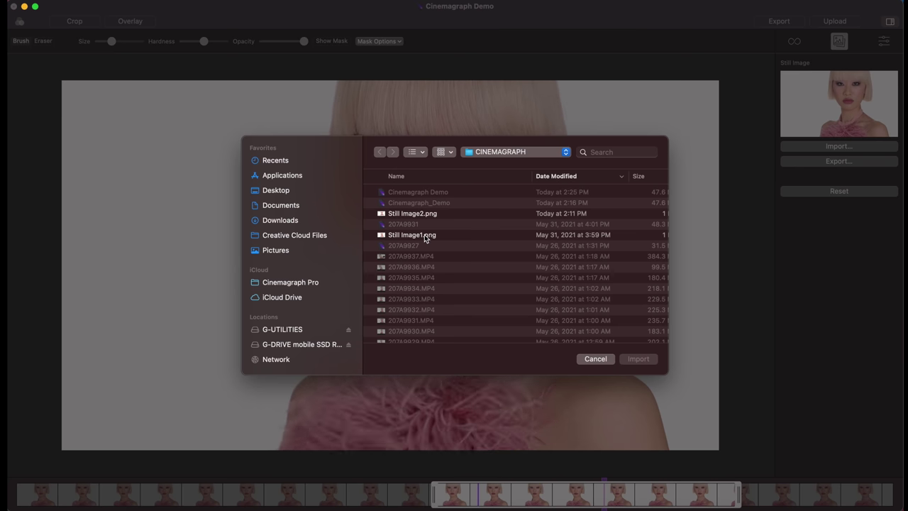
click(424, 236)
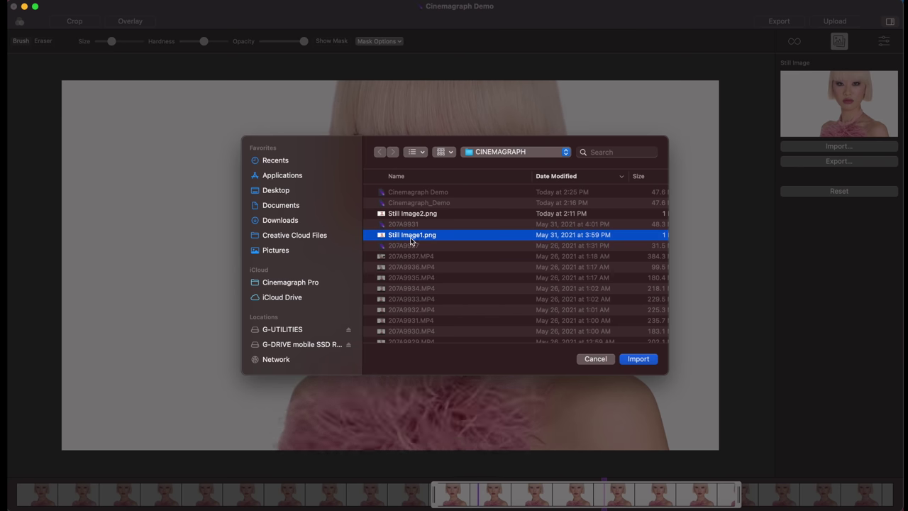
click(656, 360)
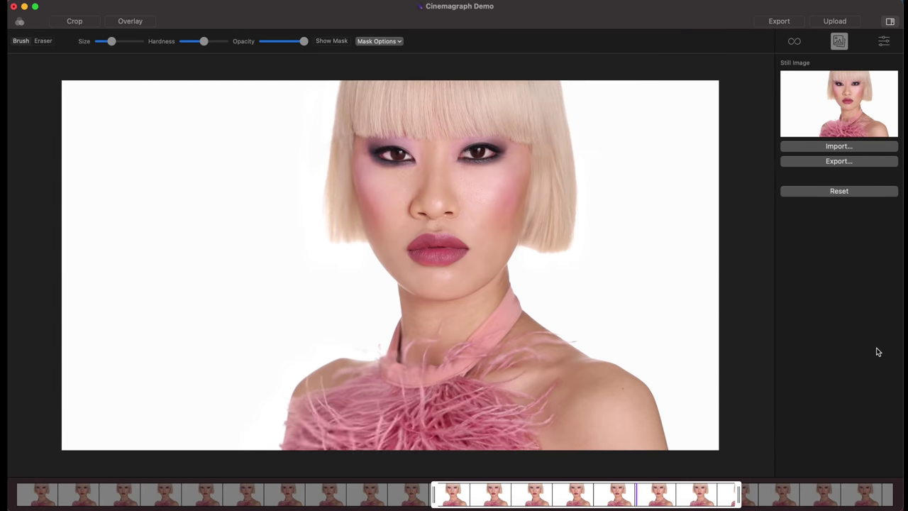
click(854, 193)
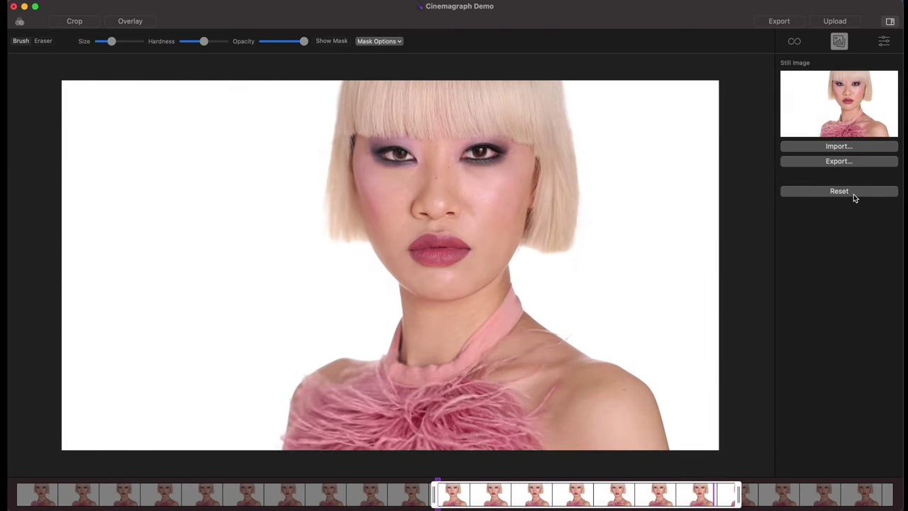
Import the retouched Still Image1.png from the CINEMAGRAPH folder as the still image.
click(840, 147)
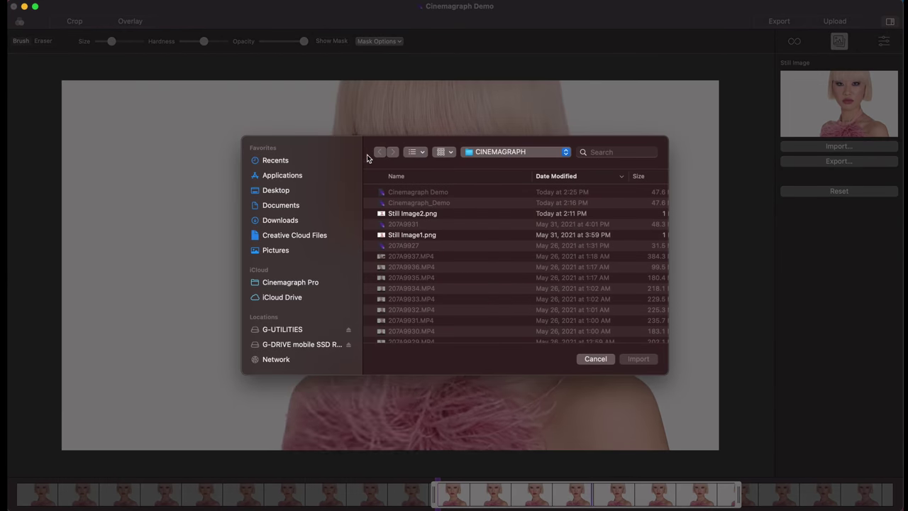
click(422, 234)
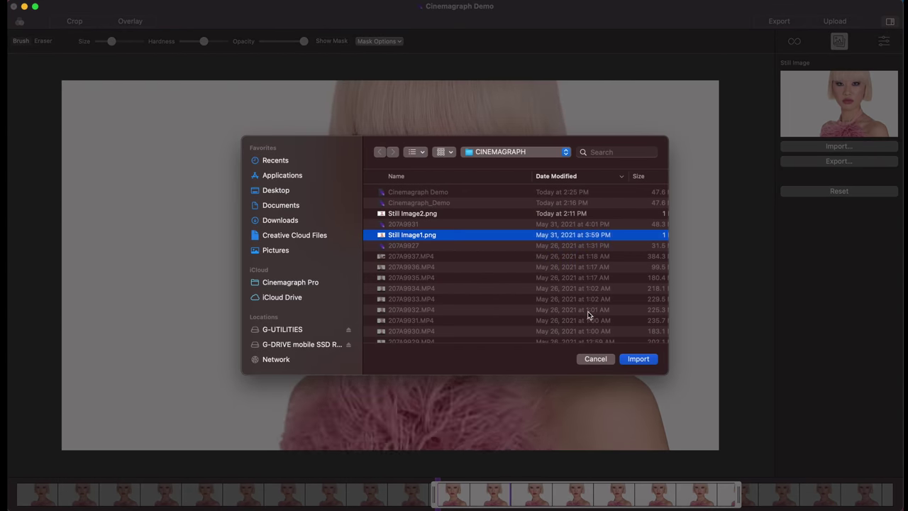
click(637, 359)
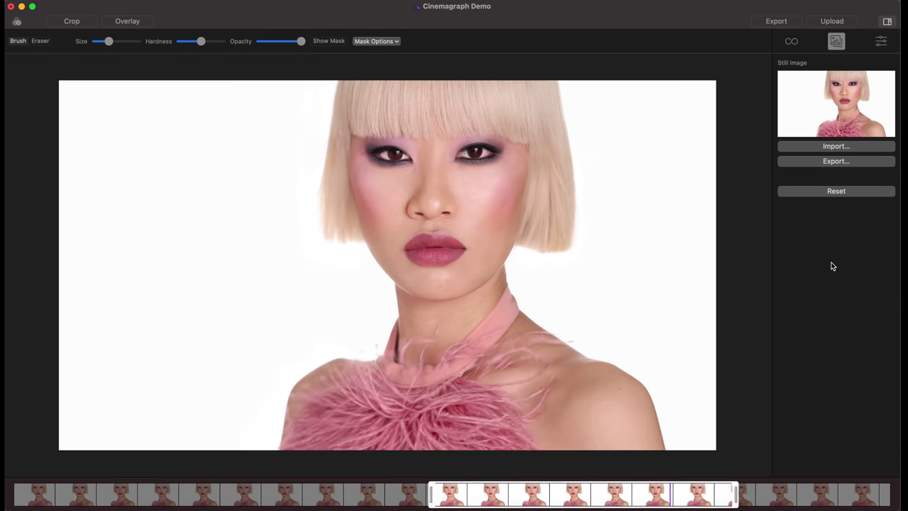
Adjust the color to match the imported still with temperature 0.3, tint 0.7 and saturation 1.0.
click(880, 44)
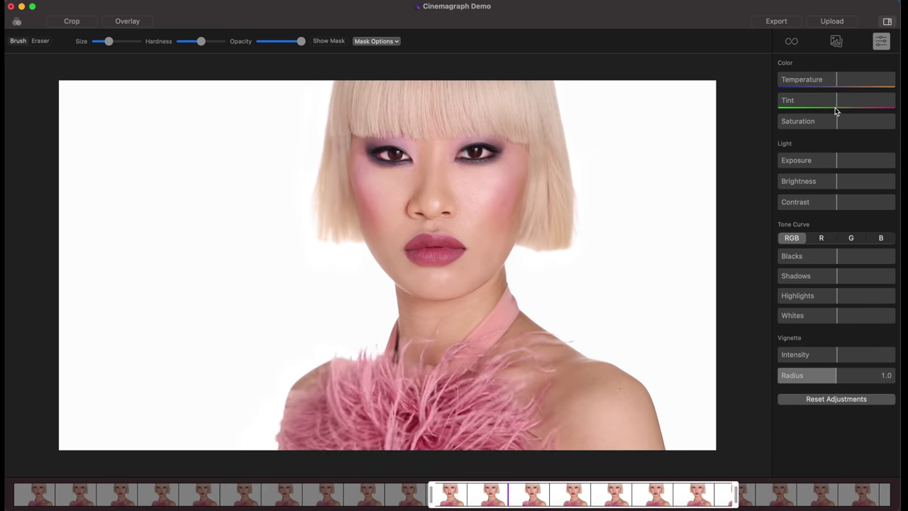
mouse_move(836, 106)
drag(836, 105, 838, 83)
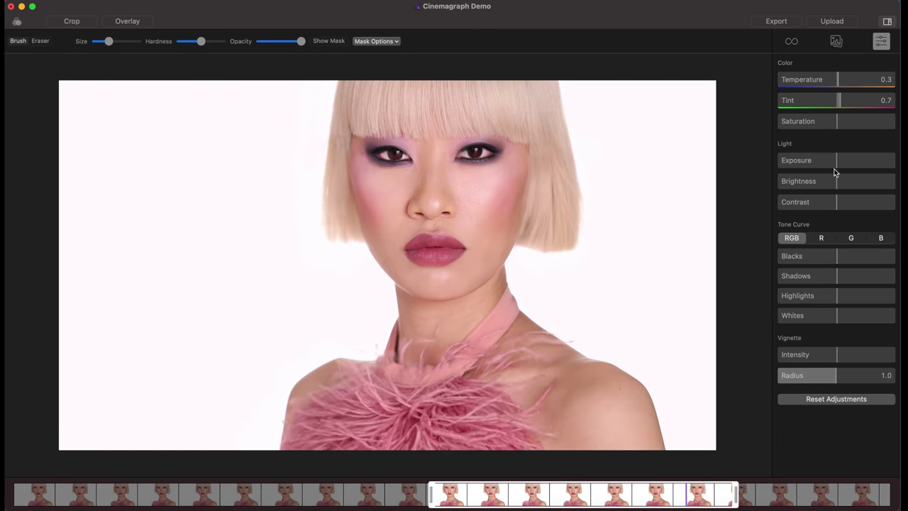
click(835, 124)
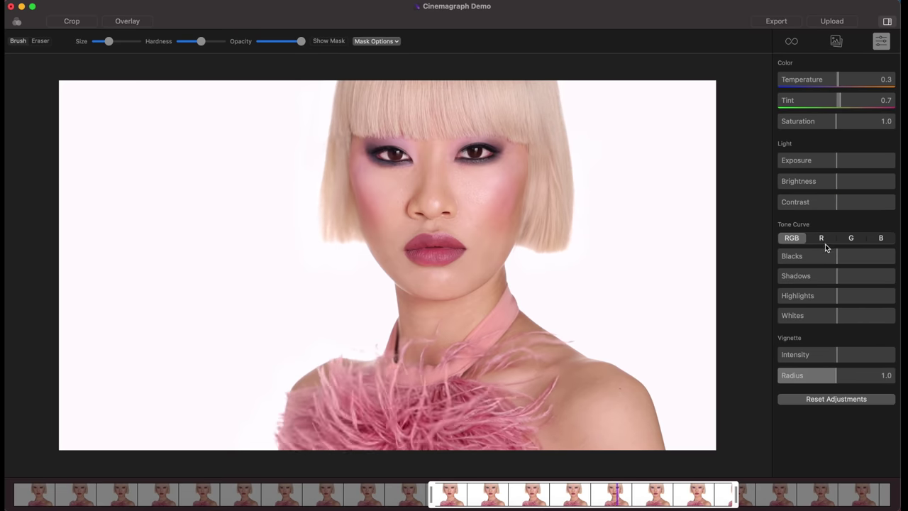
Adjust the light settings to exposure 0.1 and contrast 1.0.
click(838, 161)
drag(839, 164, 840, 163)
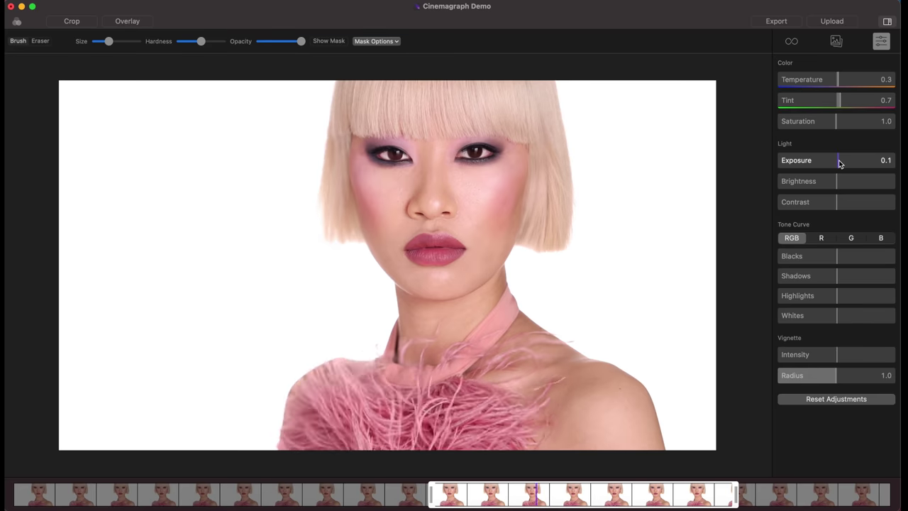
click(838, 204)
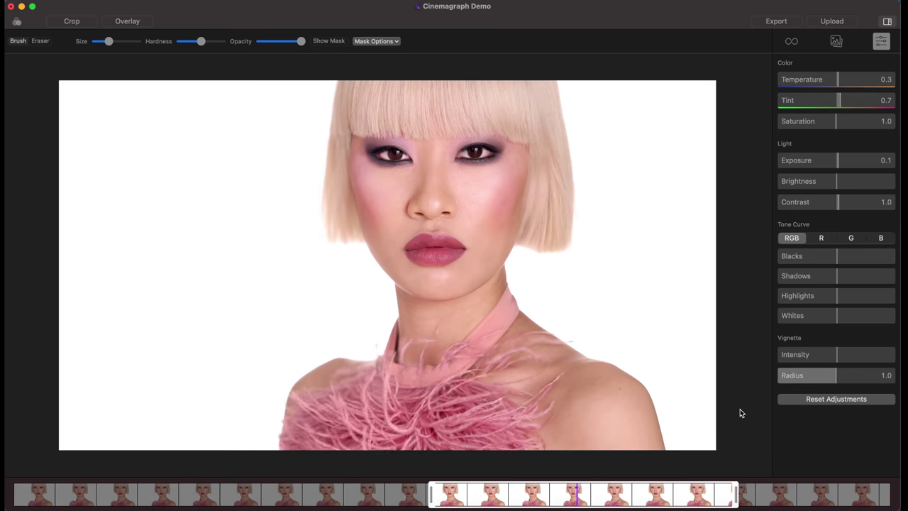
Touch up the mask over the stray feathers at the neck collar with the Brush and the Eraser.
mouse_move(413, 348)
mouse_down()
mouse_move(408, 363)
mouse_move(424, 354)
mouse_move(407, 348)
mouse_move(438, 334)
mouse_move(405, 355)
mouse_move(405, 336)
mouse_move(410, 352)
mouse_move(448, 343)
mouse_move(434, 360)
mouse_up()
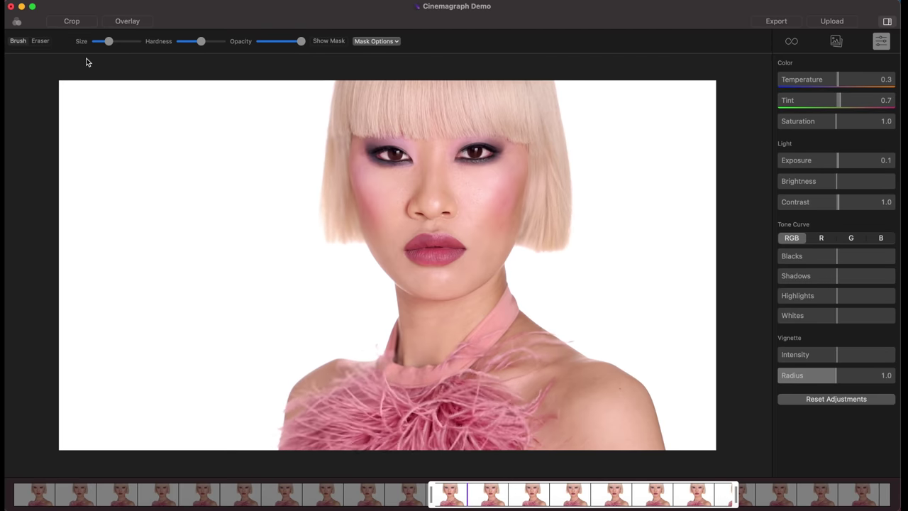
click(41, 41)
mouse_move(420, 346)
mouse_down()
mouse_move(404, 352)
mouse_move(440, 349)
mouse_move(430, 320)
mouse_move(409, 357)
mouse_move(419, 373)
mouse_move(432, 365)
mouse_move(432, 389)
mouse_up()
Return to the Brush, paint the mask over the feathers at the lower right of the top, and enlarge the brush.
key(b)
mouse_move(584, 425)
mouse_down()
mouse_move(473, 339)
mouse_move(479, 323)
mouse_move(377, 355)
mouse_move(509, 445)
mouse_up()
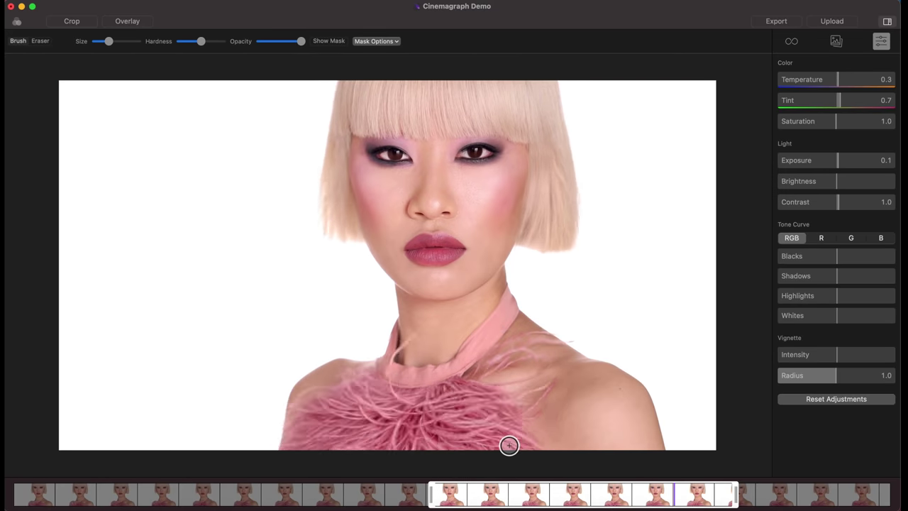
key(bracketright)
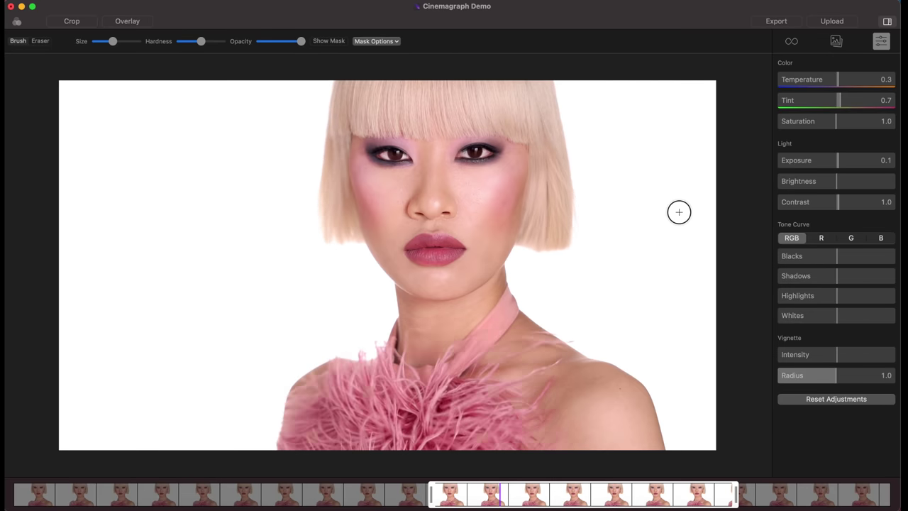
Open the export settings and choose H.264 (MP4) as the format.
click(777, 21)
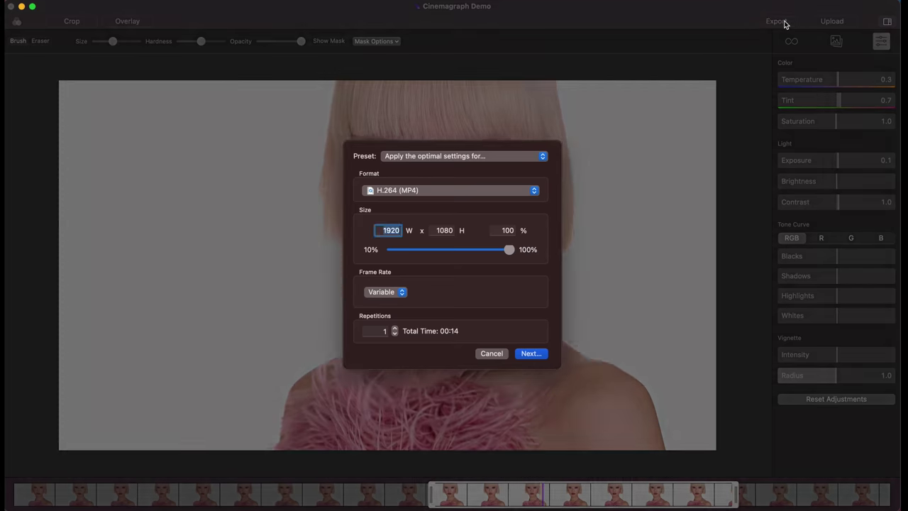
click(408, 190)
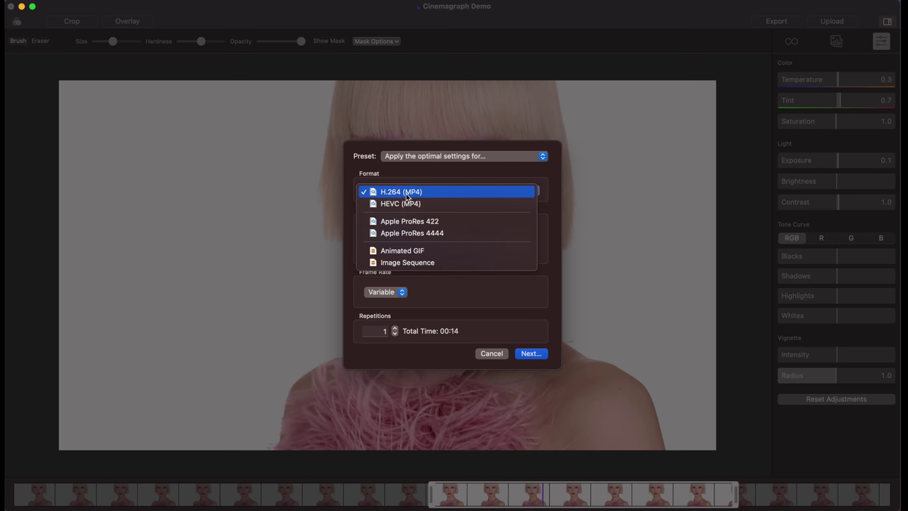
click(435, 191)
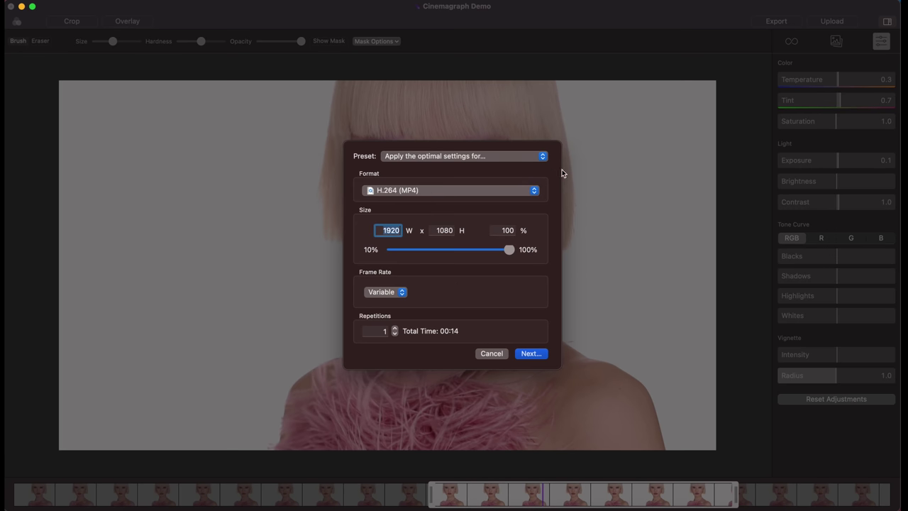